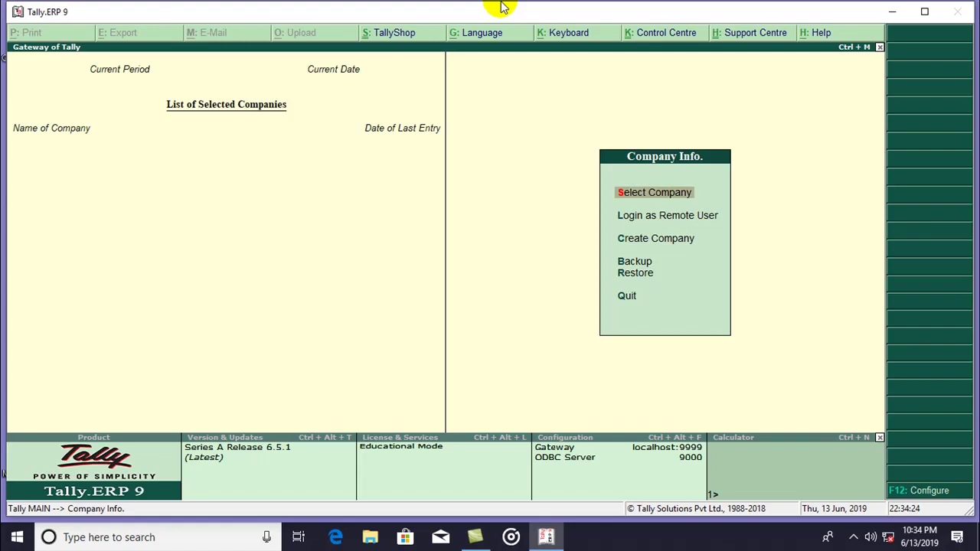
# Step: Start creating a new company named "Cost Centre", keeping the same mailing name and a blank address
pyautogui.click(500, 4)
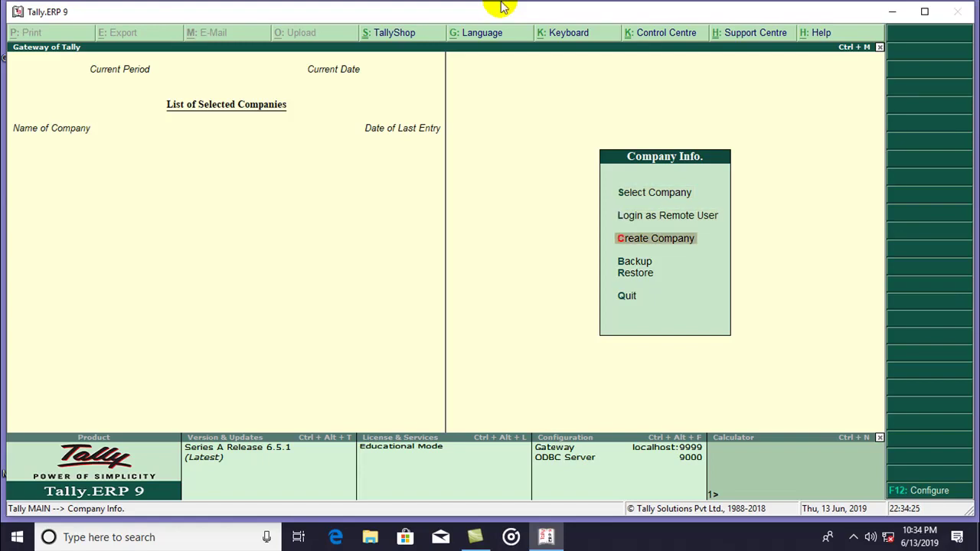
pyautogui.press('Return')
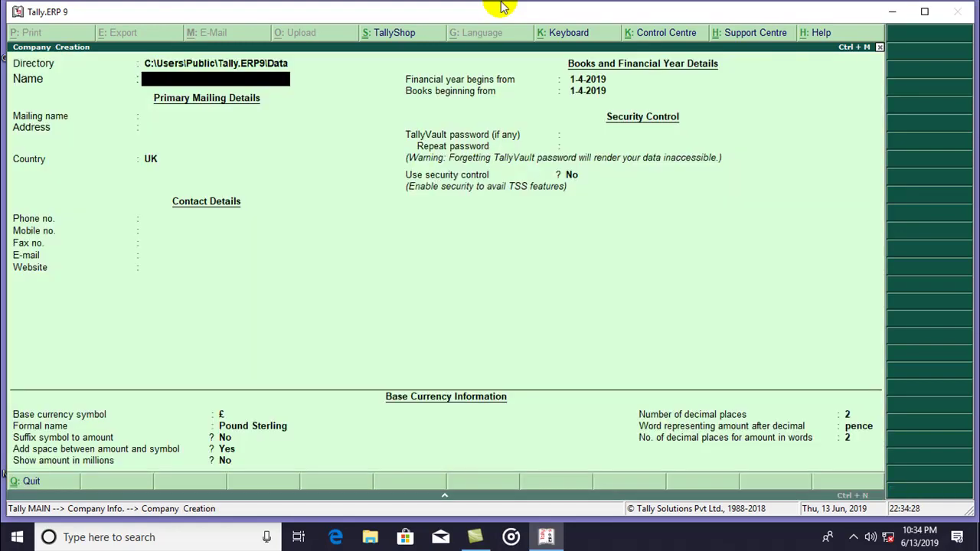
pyautogui.write('Cost Centre')
pyautogui.press('Return')
pyautogui.press('Return')
pyautogui.press('Return')
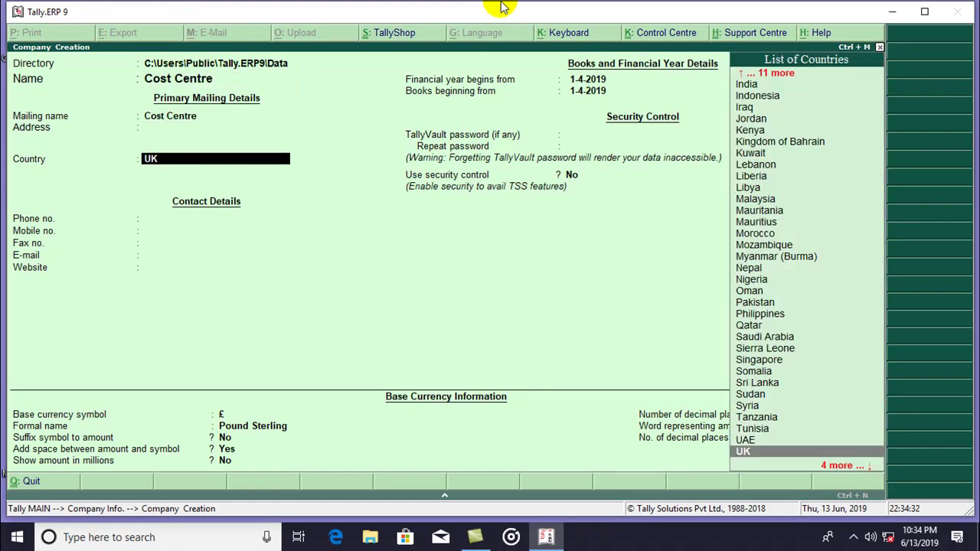
# Step: Set the company's country to India and state to Tamil Nadu, leaving the pincode, phone and mobile number blank
pyautogui.write('In')
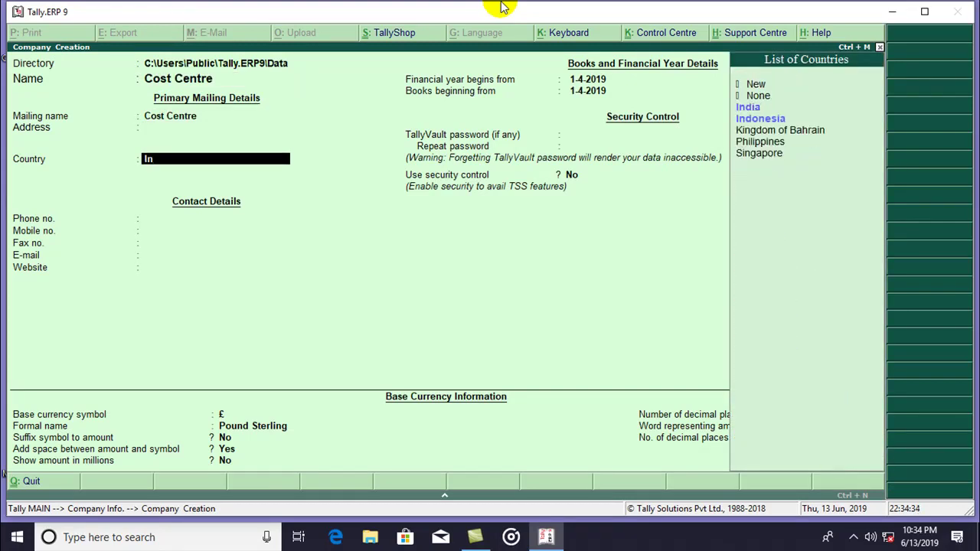
pyautogui.press('Return')
pyautogui.write('Ta')
pyautogui.press('Return')
pyautogui.press('Return')
pyautogui.press('Return')
pyautogui.press('Return')
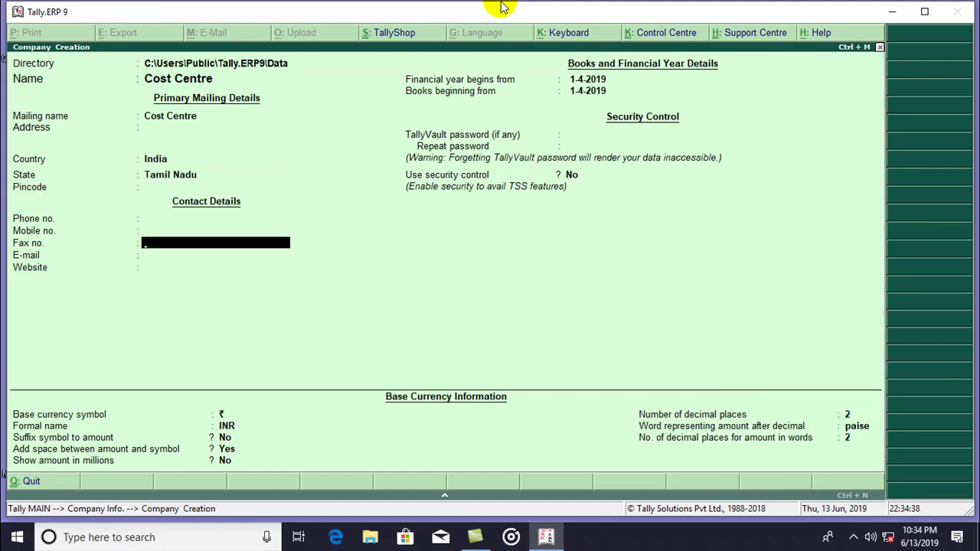
# Step: Leave the remaining contact details blank, accept 1-4-2019 for the financial year and books, and create the company
pyautogui.press('Return')
pyautogui.press('Return')
pyautogui.press('Return')
pyautogui.press('Return')
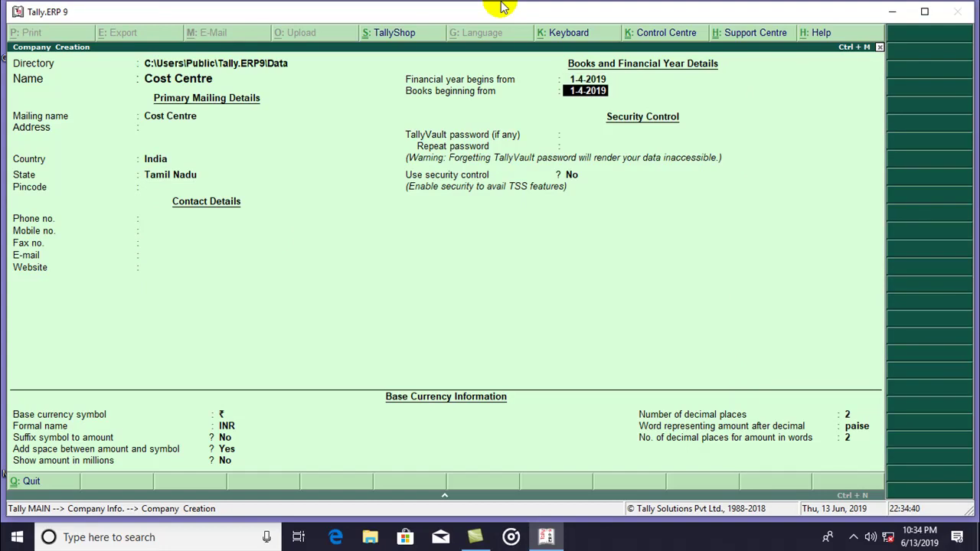
pyautogui.press('Return')
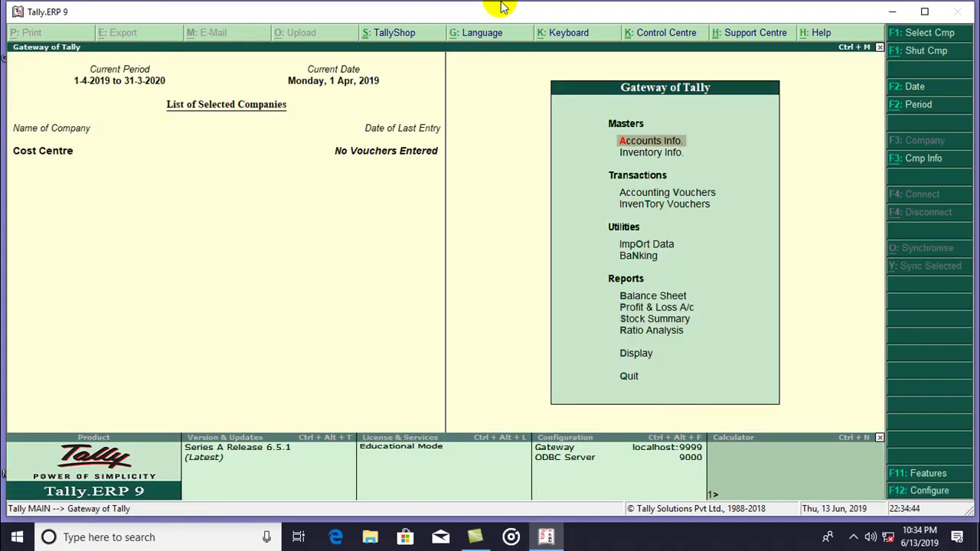
pyautogui.press('Down')
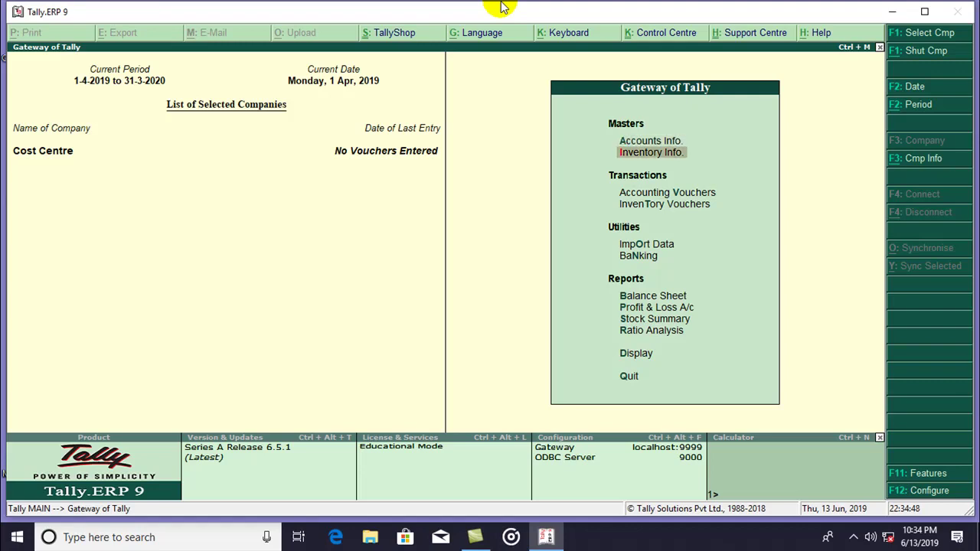
pyautogui.press('Down')
pyautogui.press('Down')
pyautogui.press('Down')
pyautogui.press('Down')
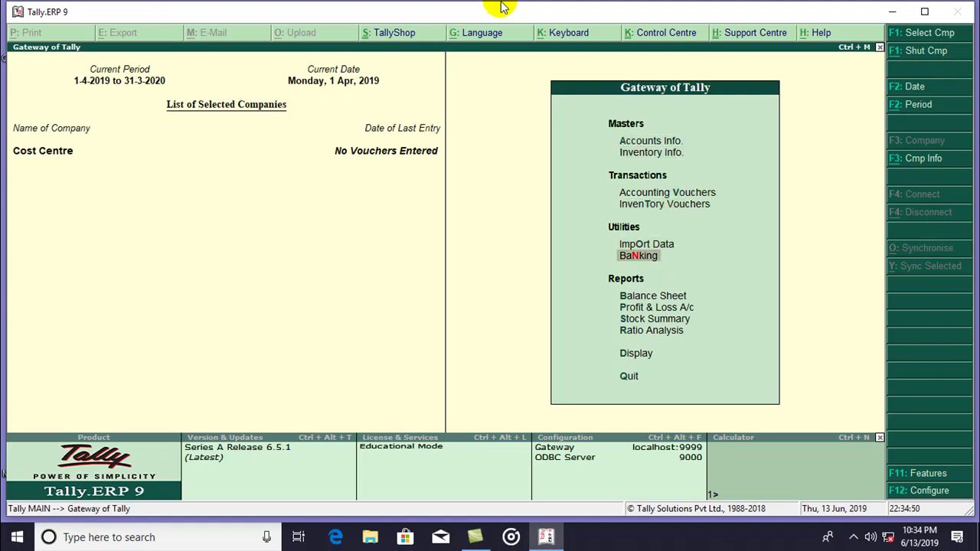
# Step: Open Notepad and write "cost centre" and "payroll option" on separate lines
pyautogui.press('super+r')
pyautogui.write('notepad')
pyautogui.press('Return')
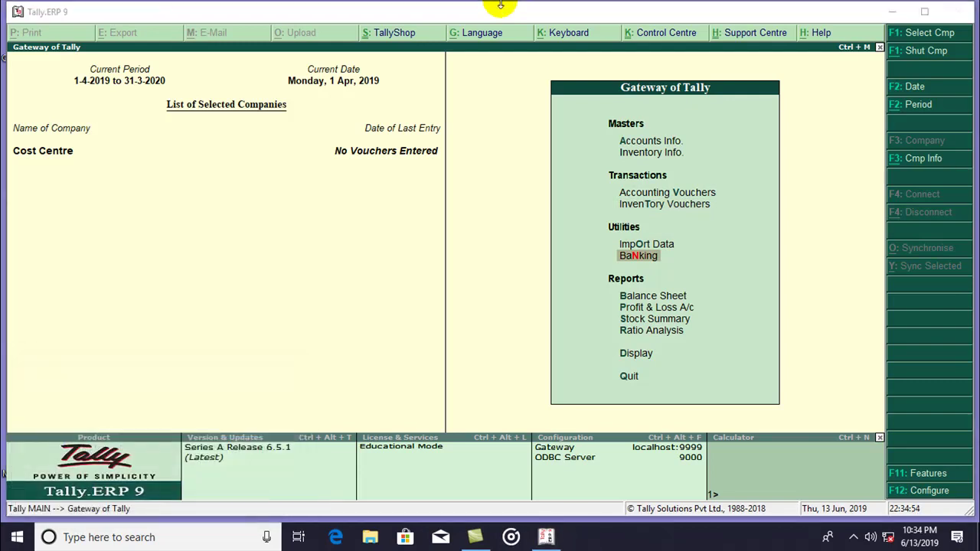
pyautogui.write('cost ')
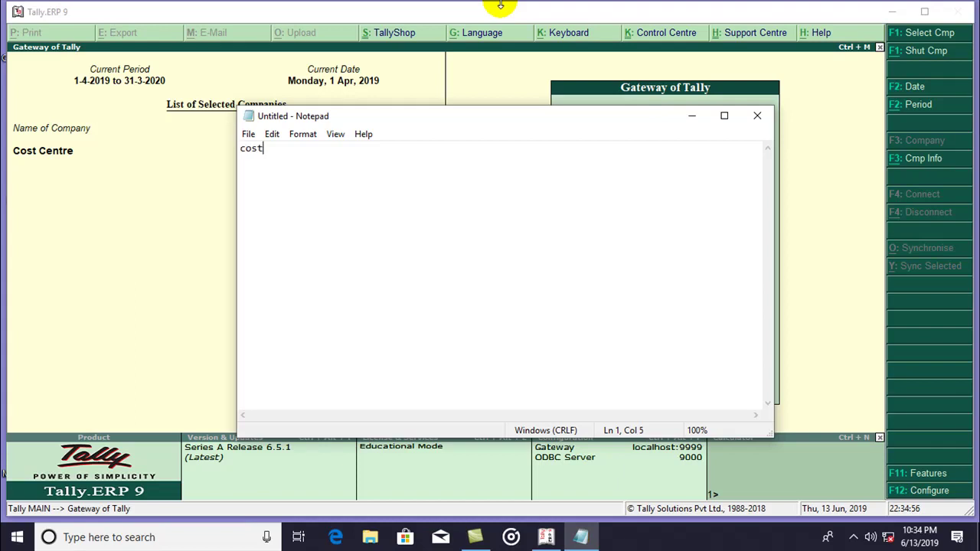
pyautogui.write('centre')
pyautogui.press('Return')
pyautogui.write('payrol')
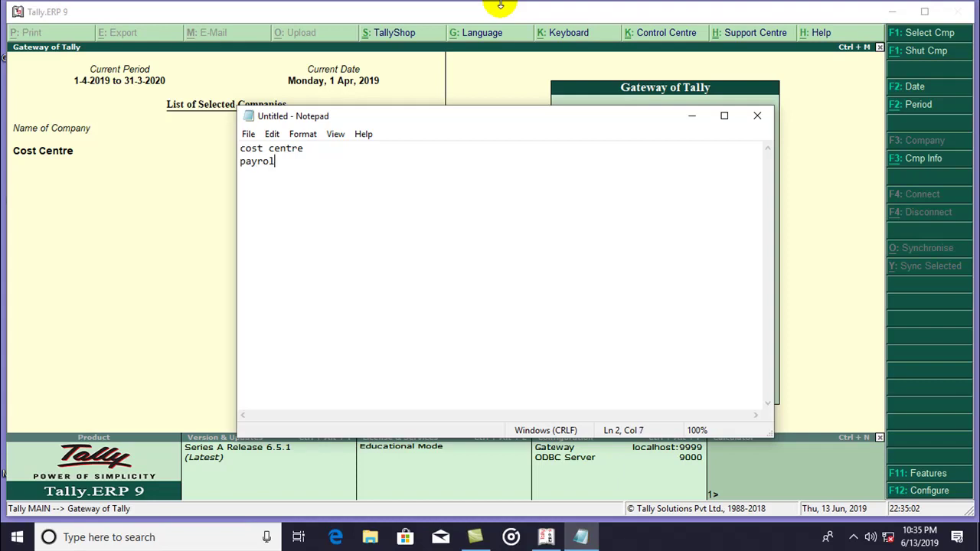
pyautogui.write('l option')
# Step: Add "earning" and "deduction" as separate lines below "payroll option"
pyautogui.press('Return')
pyautogui.write('earning')
pyautogui.press('BackSpace')
pyautogui.press('BackSpace')
pyautogui.write('ng')
pyautogui.press('Return')
pyautogui.write('deduction')
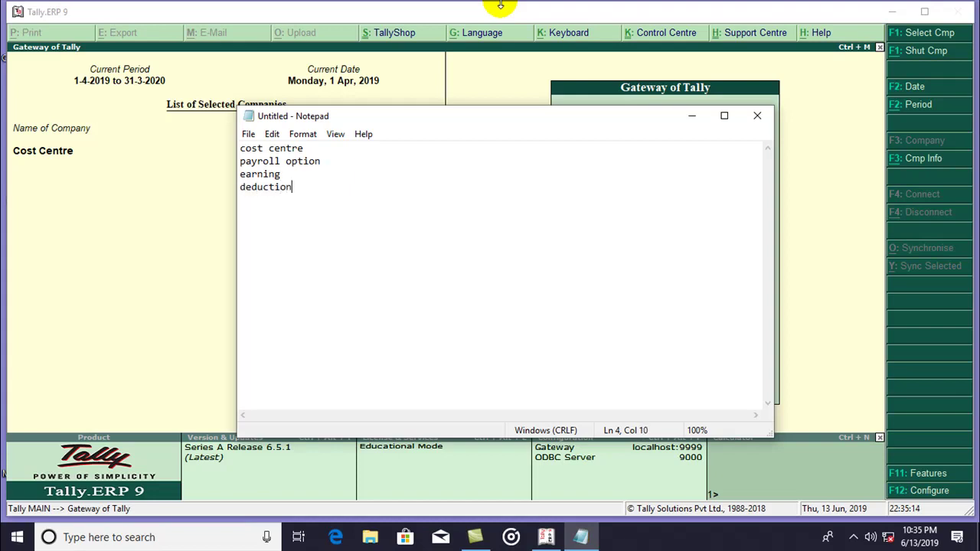
pyautogui.press('Return')
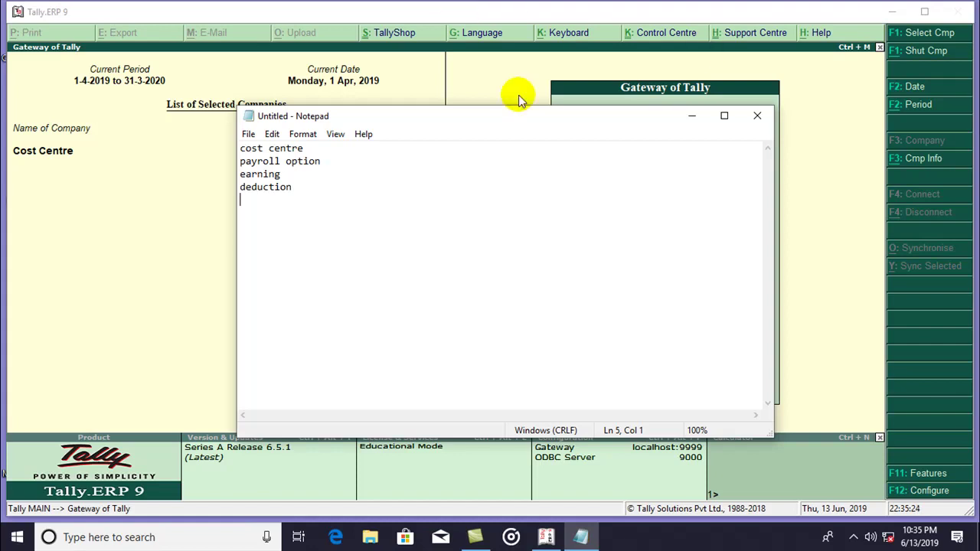
pyautogui.click(322, 175)
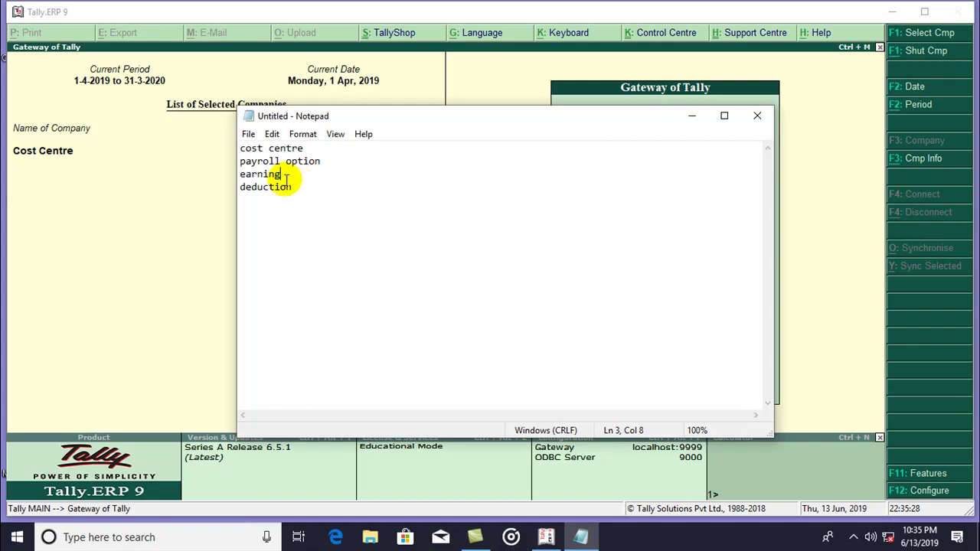
pyautogui.moveTo(240, 161); pyautogui.dragTo(316, 193)
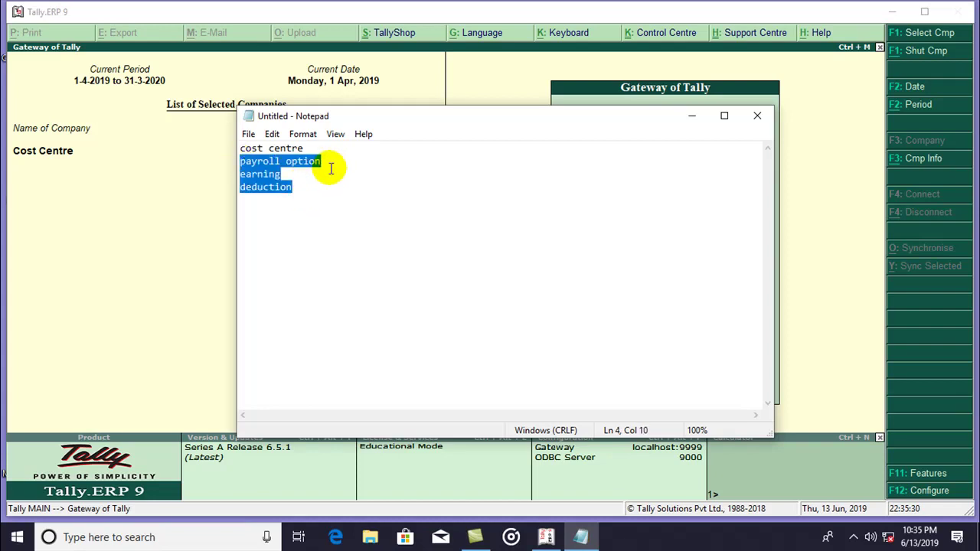
# Step: Insert "construction material purchased - 200000" below "cost centre", with blank space before the payroll lines
pyautogui.click(312, 149)
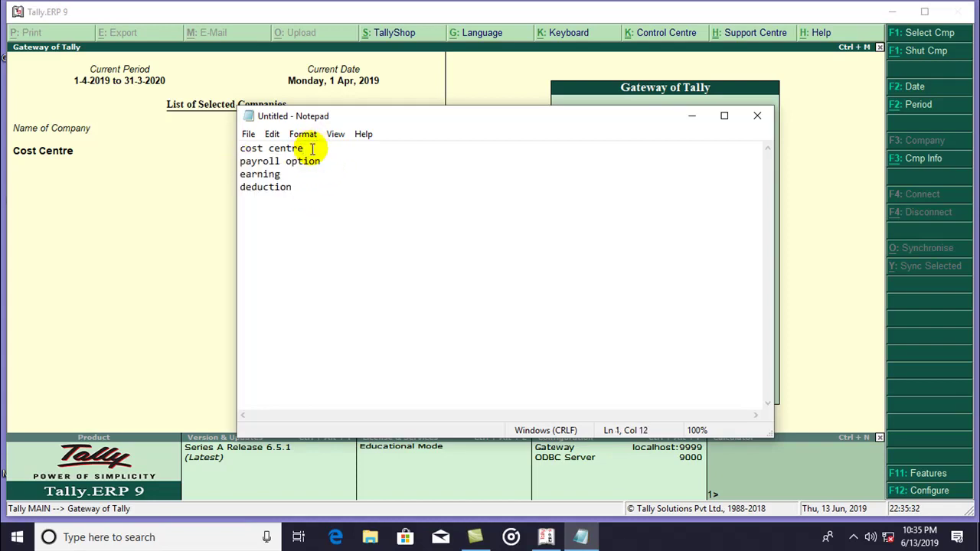
pyautogui.press('Return')
pyautogui.press('Return')
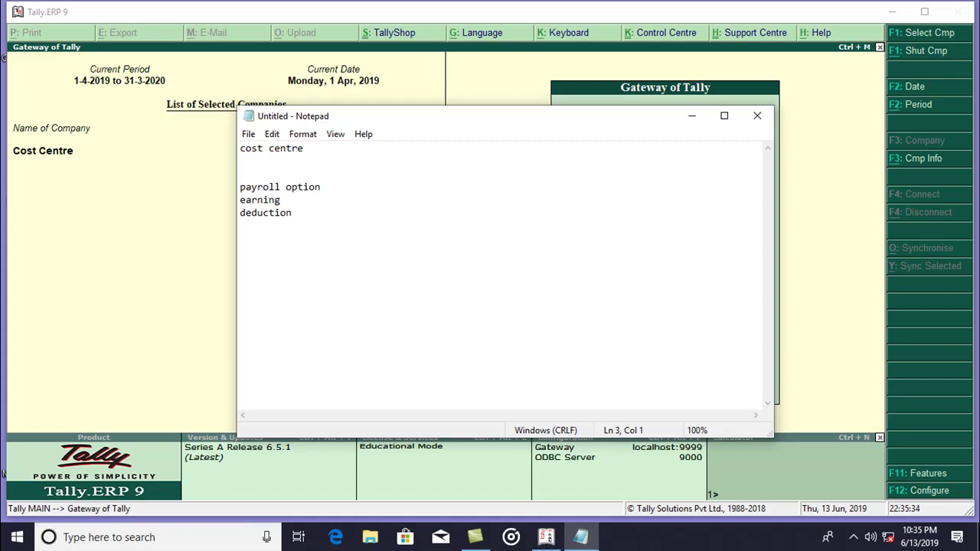
pyautogui.press('Up')
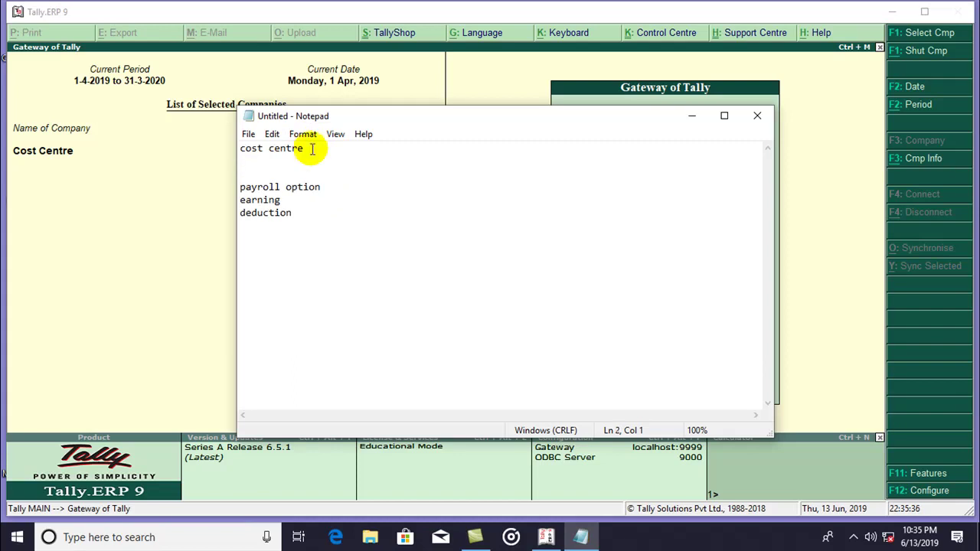
pyautogui.write('construction material purchased - 200000')
pyautogui.press('Return')
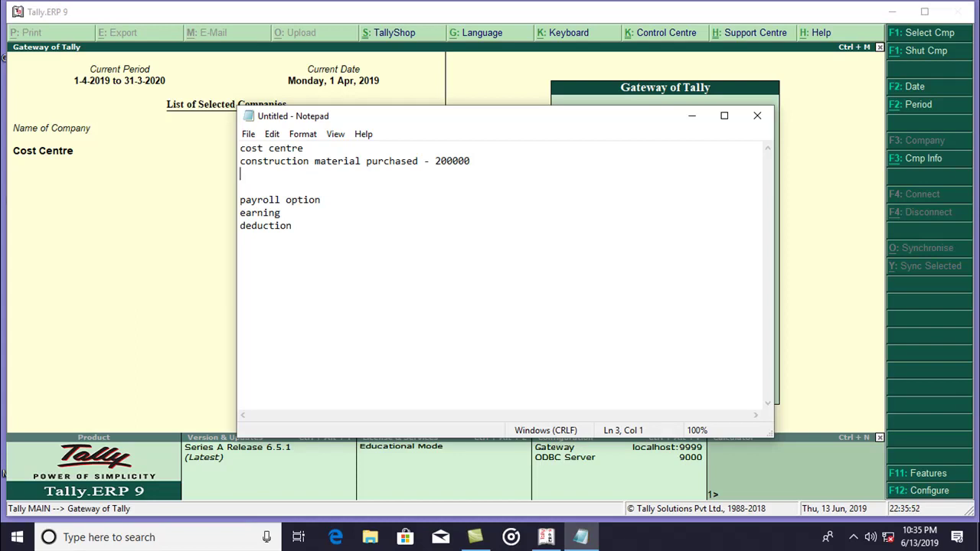
# Step: Add the lines "bricks - 50000" and "river sand - 25000" under the construction material line
pyautogui.moveTo(241, 162); pyautogui.dragTo(280, 176)
pyautogui.click(281, 175)
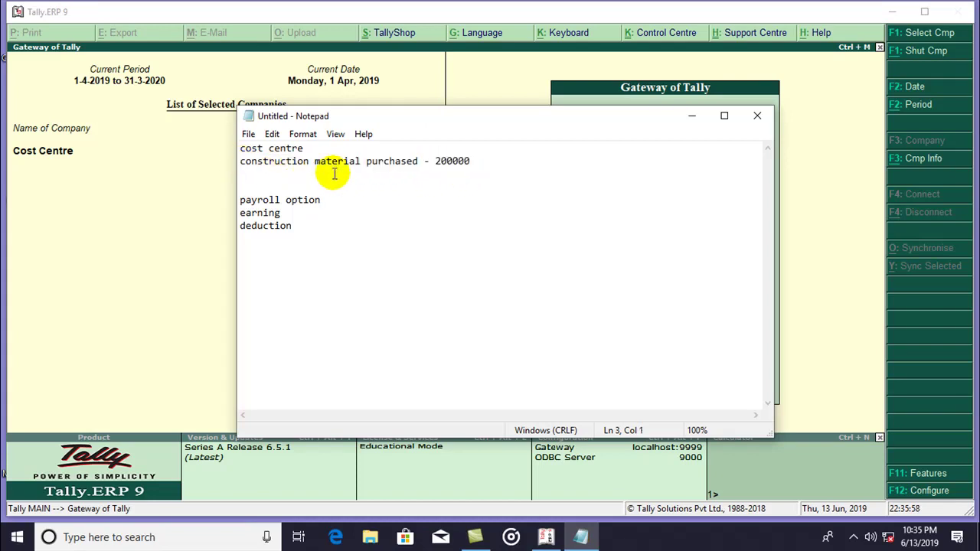
pyautogui.write('bricks - 50000')
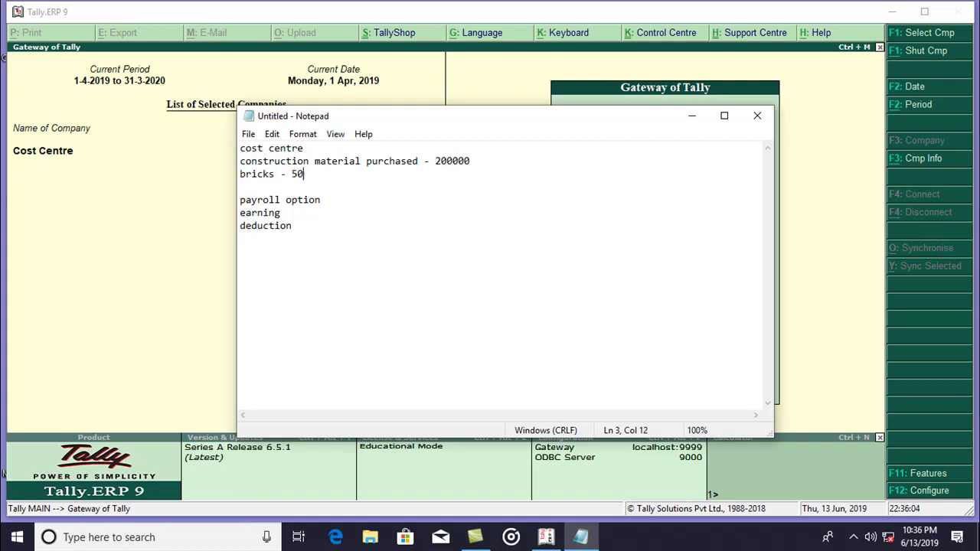
pyautogui.press('Return')
pyautogui.write('river sand - 25000')
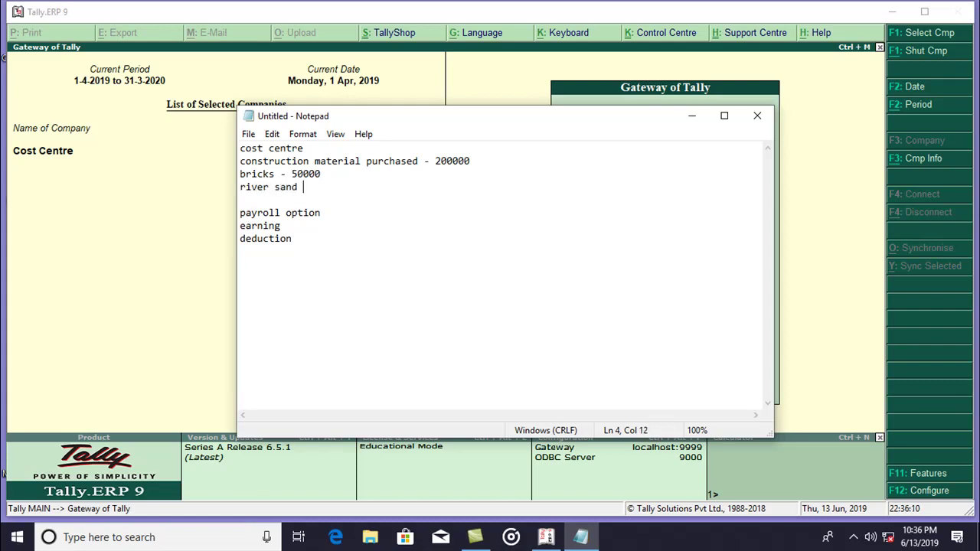
pyautogui.press('Return')
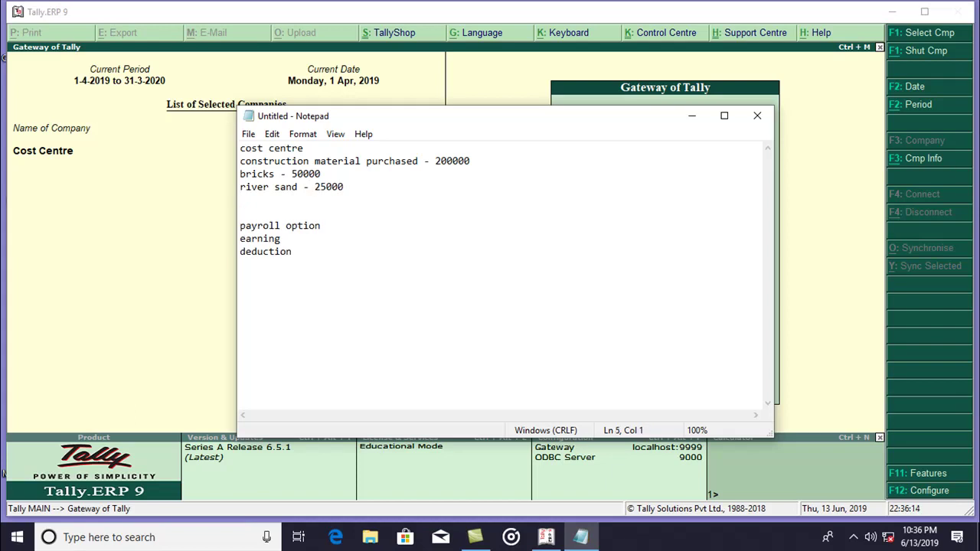
# Step: Add "iron rod" and "cement" as two more lines below "river sand - 25000"
pyautogui.write('iron road')
pyautogui.press('BackSpace')
pyautogui.press('BackSpace')
pyautogui.write('d')
pyautogui.press('Return')
pyautogui.write('cemt')
pyautogui.press('BackSpace')
pyautogui.write('ent')
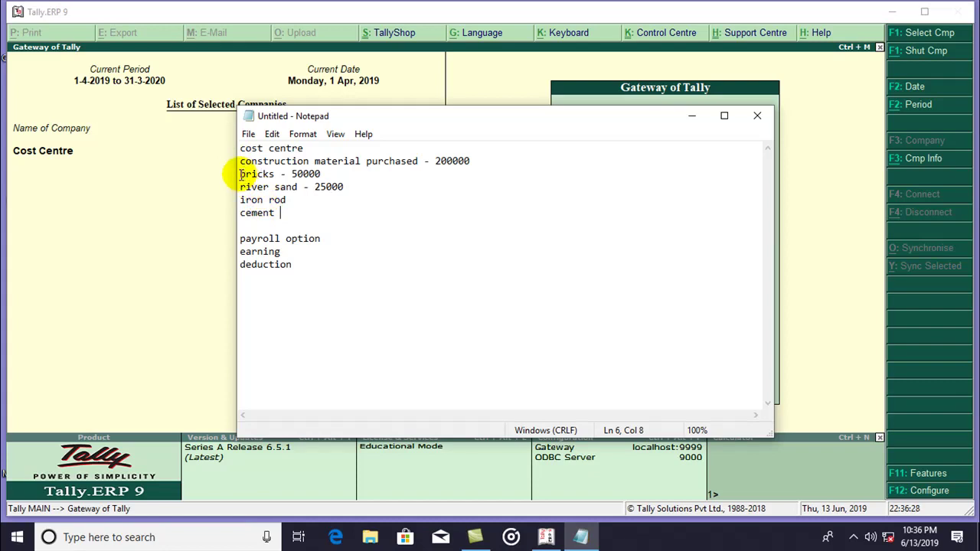
pyautogui.moveTo(240, 174); pyautogui.dragTo(280, 214)
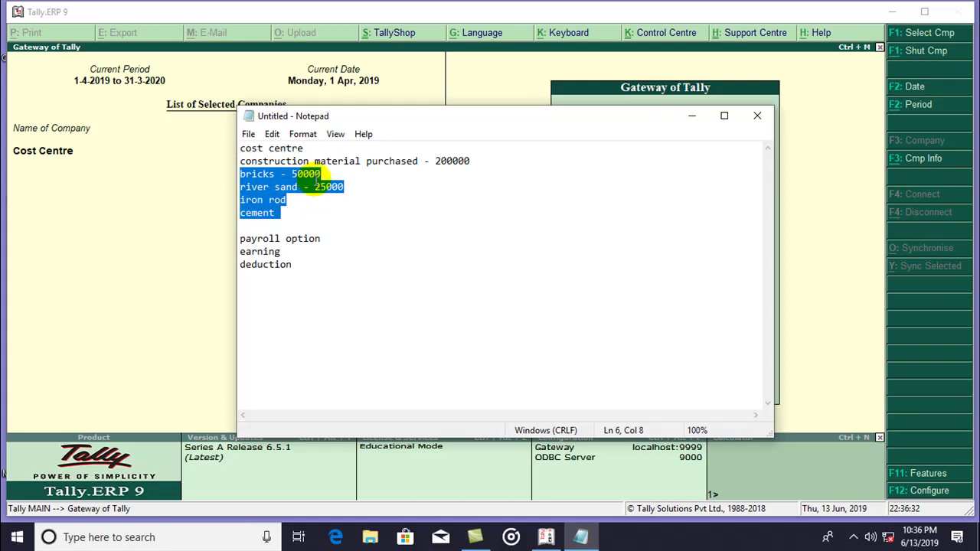
pyautogui.click(433, 161)
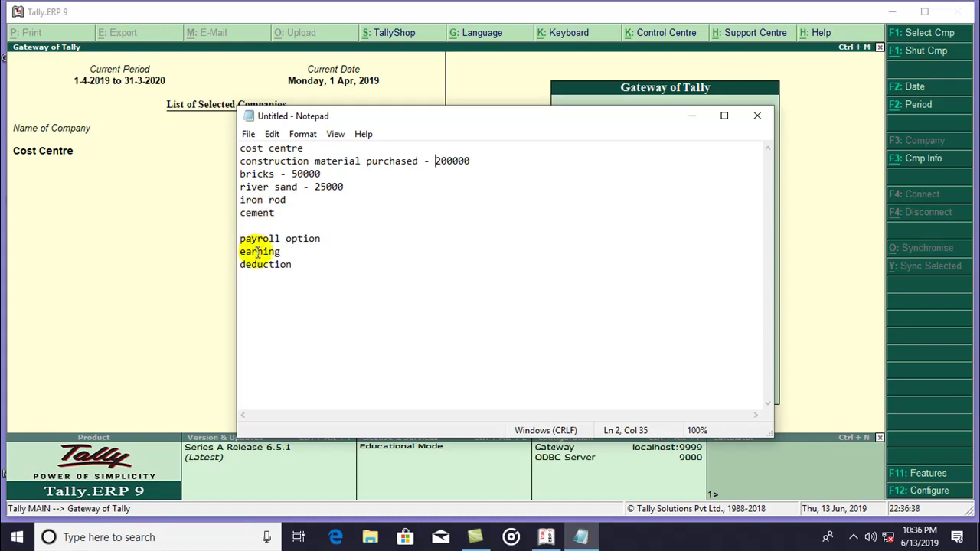
pyautogui.click(288, 254)
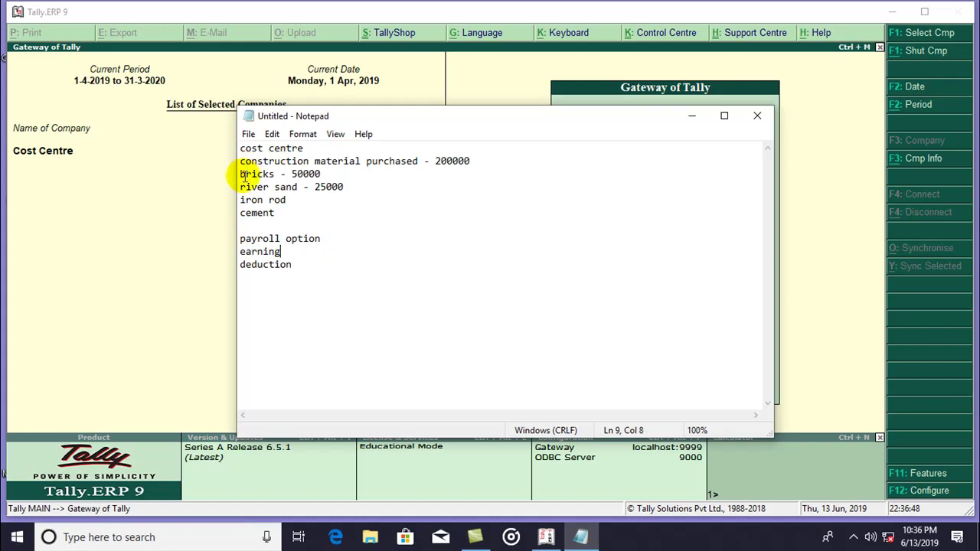
pyautogui.click(332, 242)
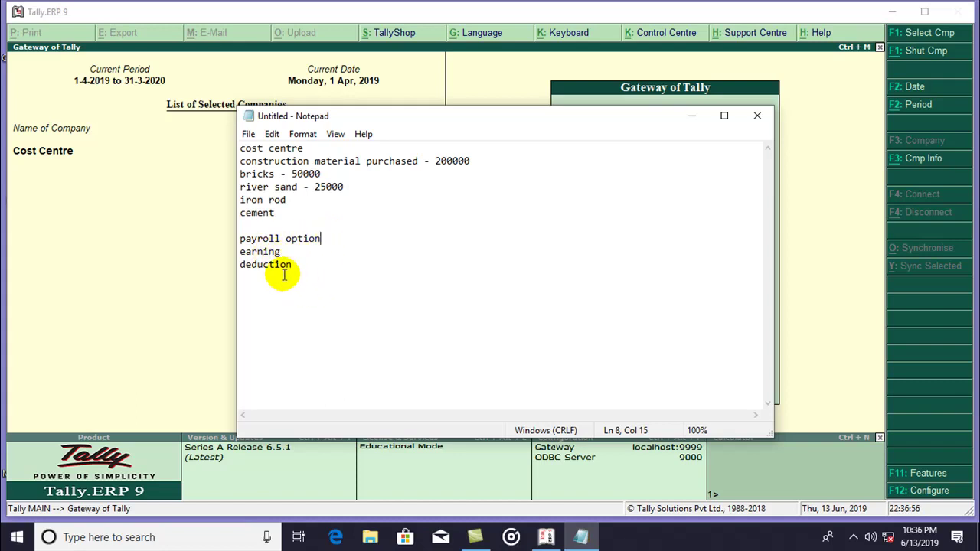
pyautogui.moveTo(242, 249); pyautogui.dragTo(350, 284)
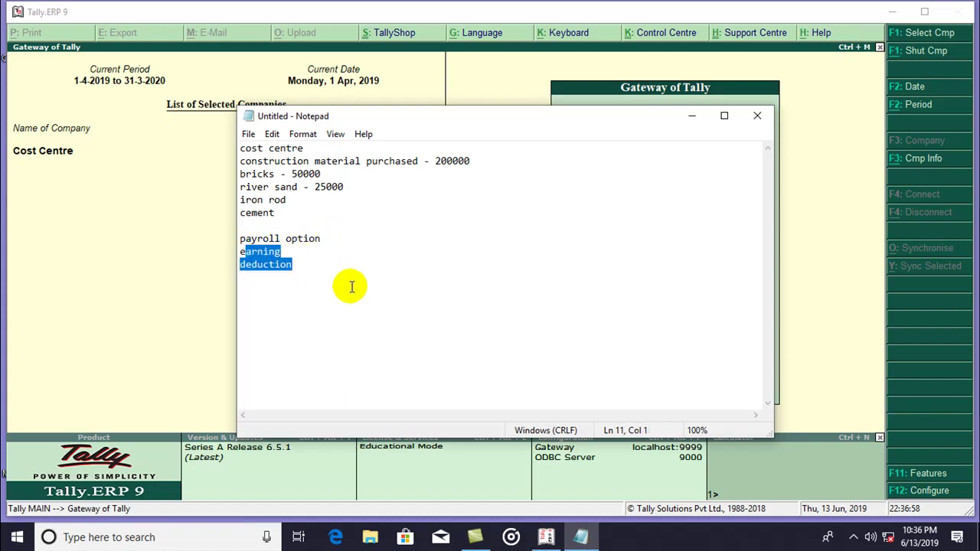
pyautogui.click(350, 284)
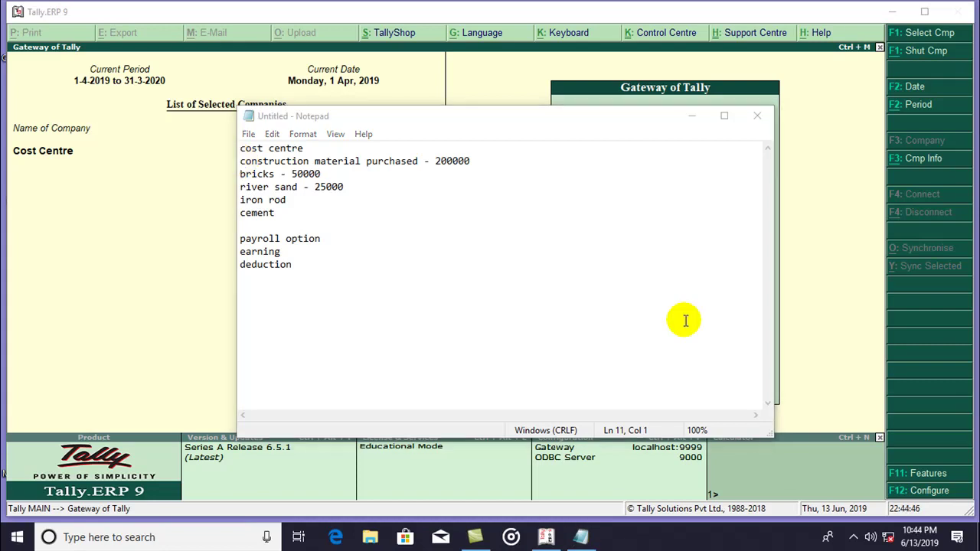
# Step: Switch from the notes to Tally.ERP 9 and open the company's Accounting Features
pyautogui.click(687, 117)
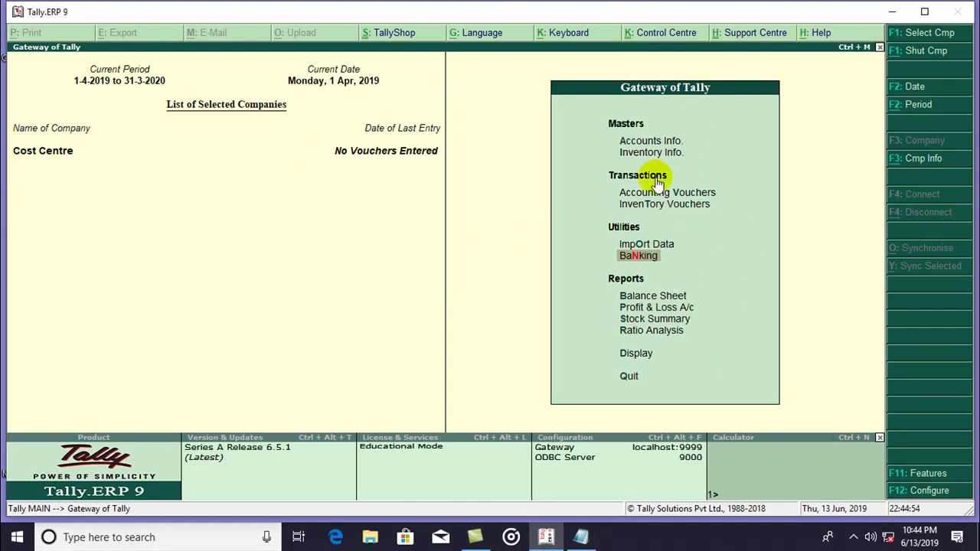
pyautogui.click(926, 474)
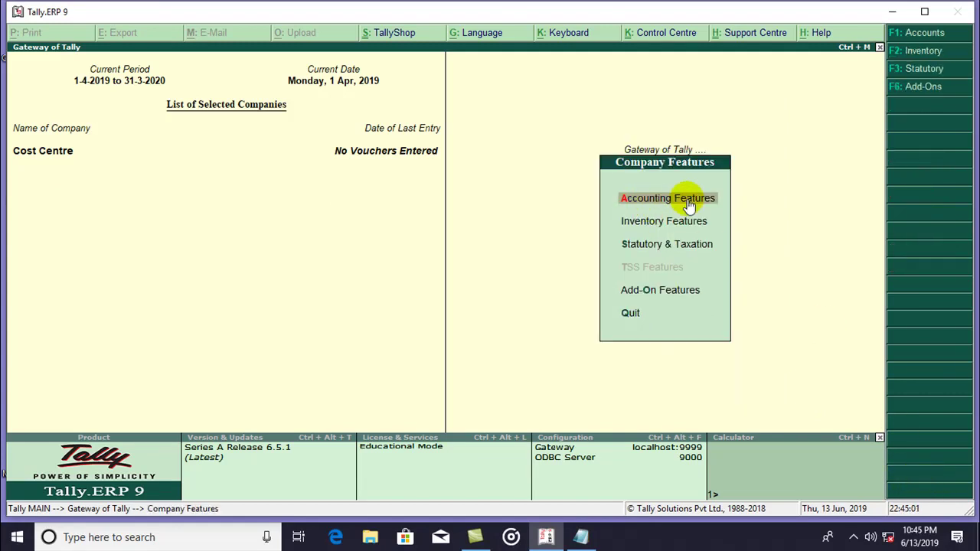
pyautogui.click(647, 203)
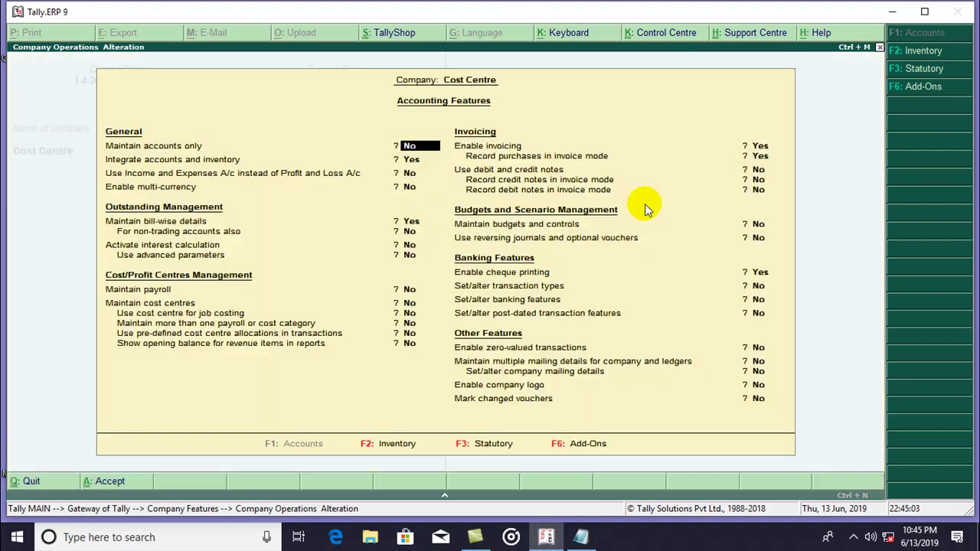
# Step: Set both Maintain payroll and Maintain cost centres to Yes under Cost/Profit Centres Management
pyautogui.press('Return')
pyautogui.press('Return')
pyautogui.press('Return')
pyautogui.press('Return')
pyautogui.press('Return')
pyautogui.press('Return')
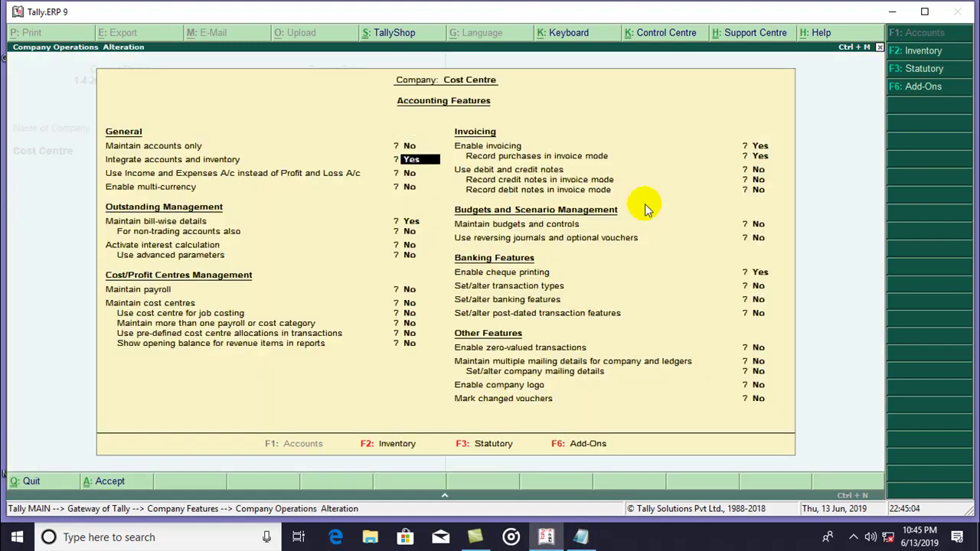
pyautogui.press('Return')
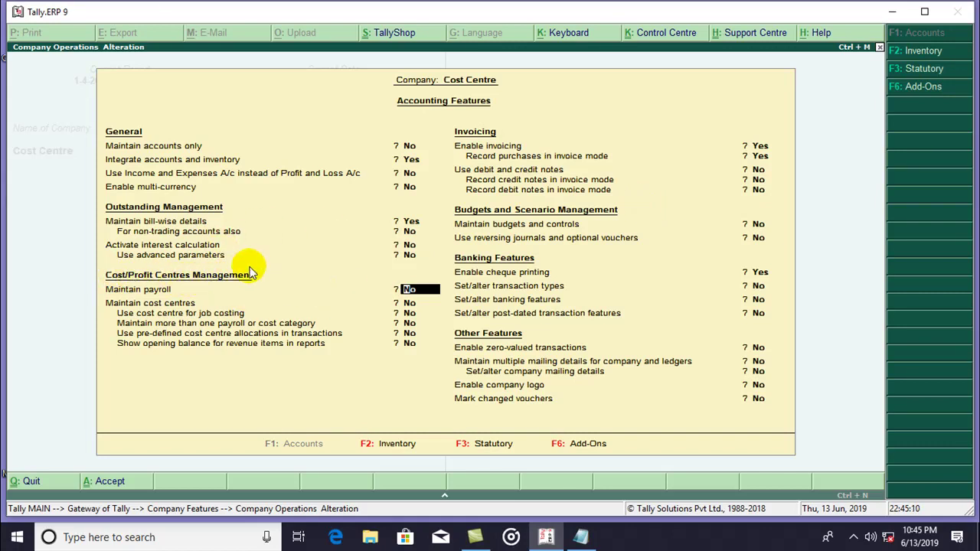
pyautogui.write('ye')
pyautogui.press('Return')
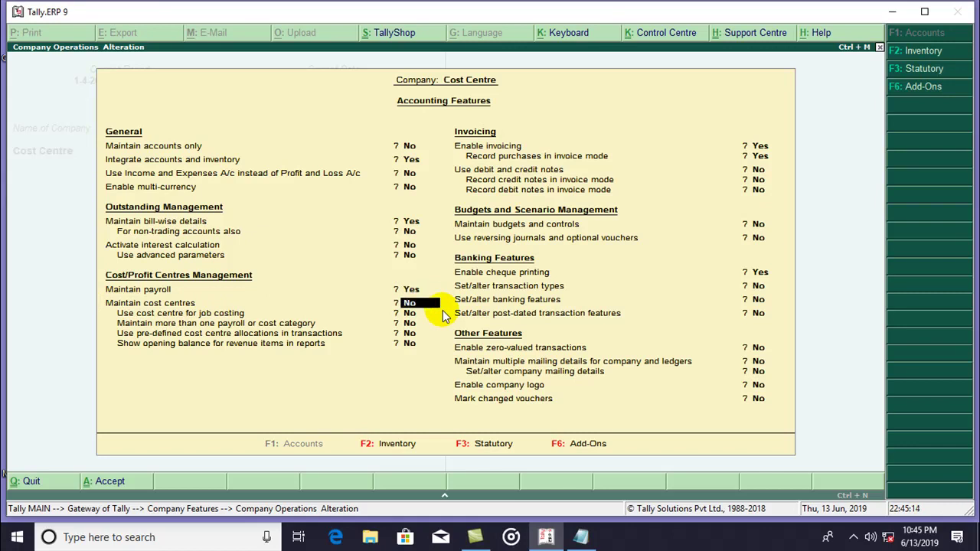
pyautogui.write('yes')
pyautogui.press('Return')
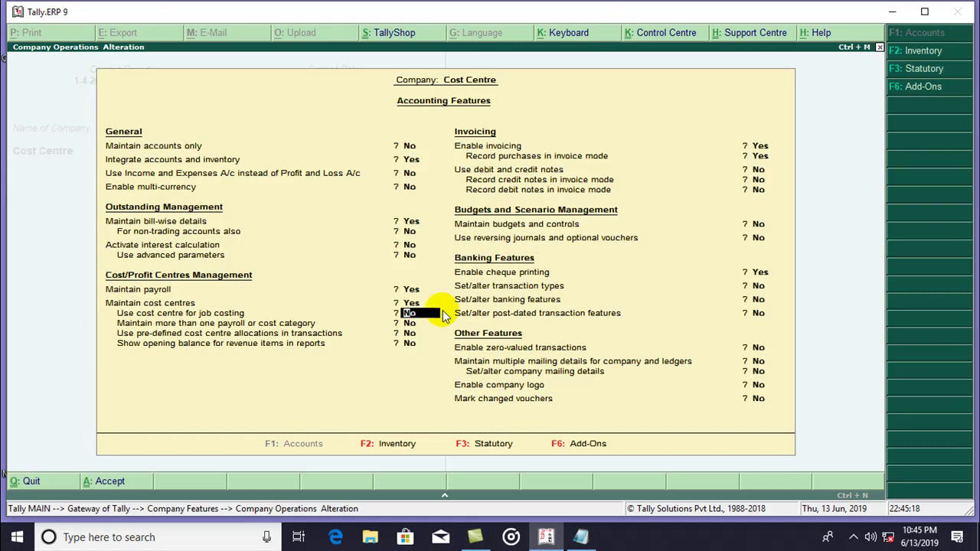
# Step: Set Use cost centre for job costing and Maintain more than one payroll or cost category to Yes
pyautogui.write('yes')
pyautogui.press('Return')
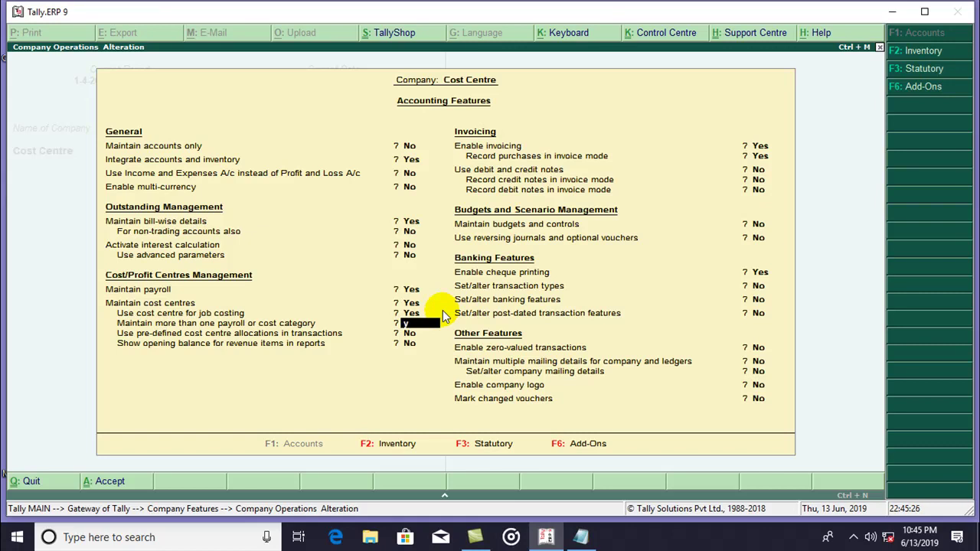
pyautogui.write('yes')
pyautogui.press('Return')
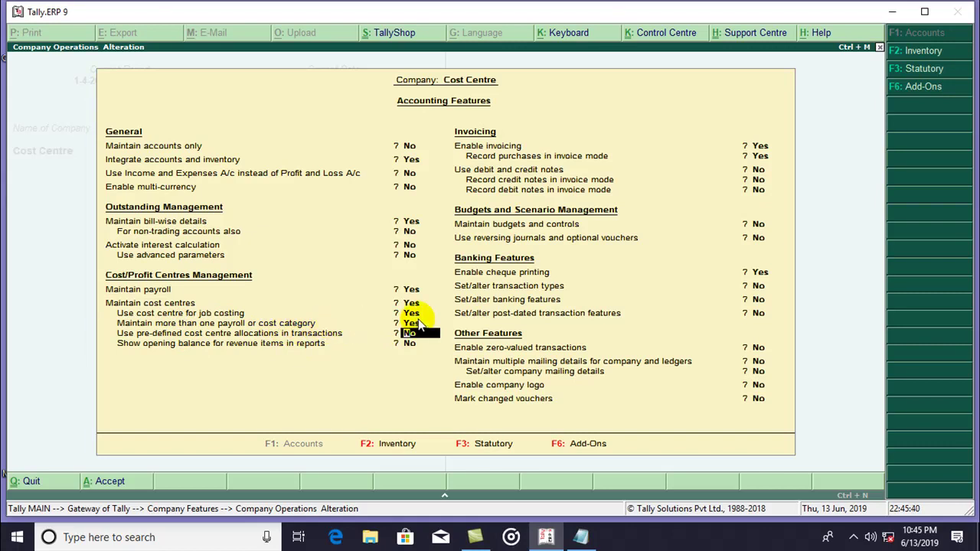
# Step: Keep the remaining accounting features as they are, accept the configuration and return to the Gateway of Tally
pyautogui.press('Return')
pyautogui.press('Return')
pyautogui.press('Return')
pyautogui.press('Return')
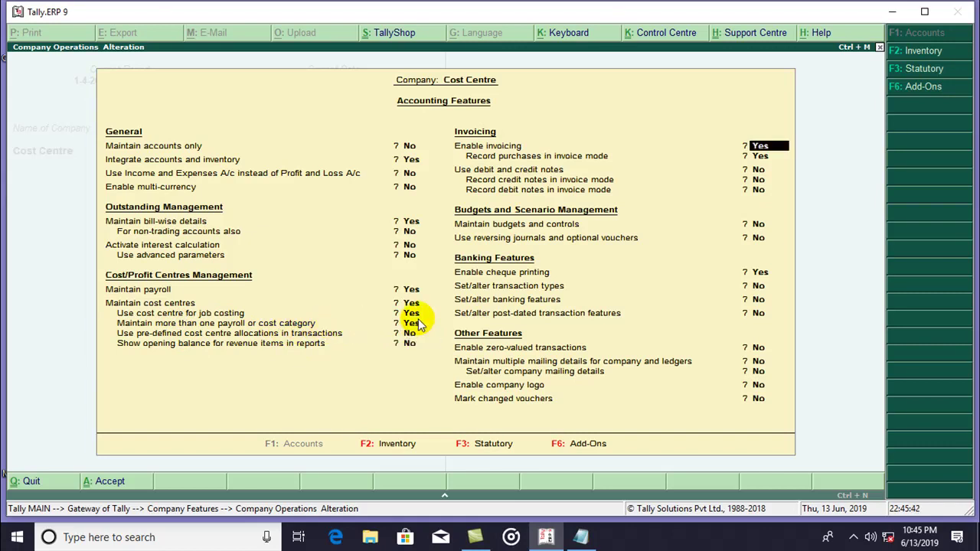
pyautogui.press('Return')
pyautogui.press('Return')
pyautogui.press('Return')
pyautogui.press('Return')
pyautogui.press('Return')
pyautogui.press('Return')
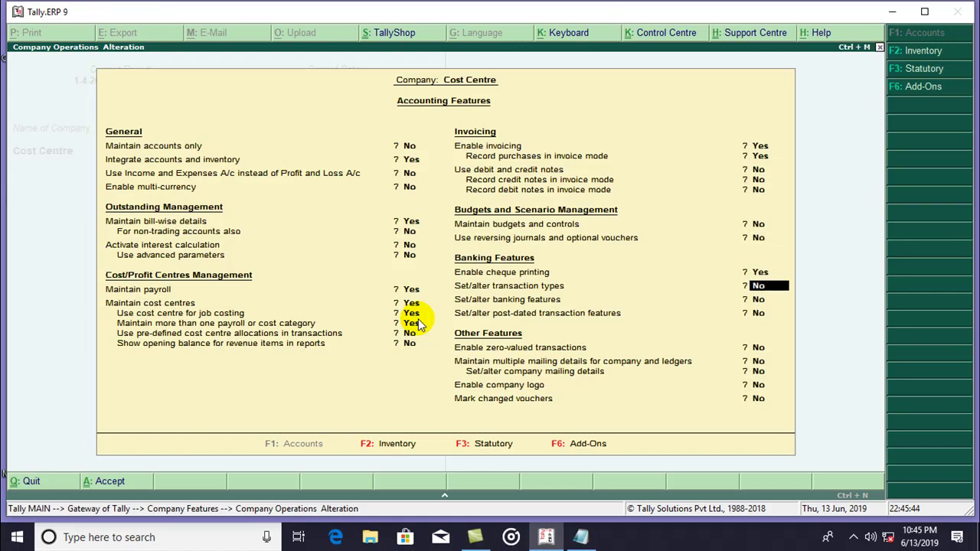
pyautogui.press('Return')
pyautogui.press('Return')
pyautogui.press('Return')
pyautogui.press('Return')
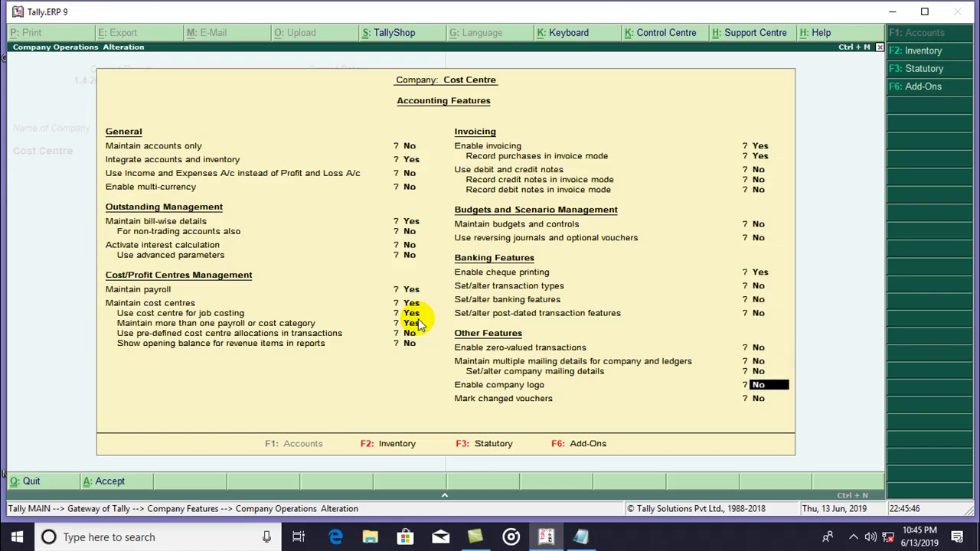
pyautogui.press('Return')
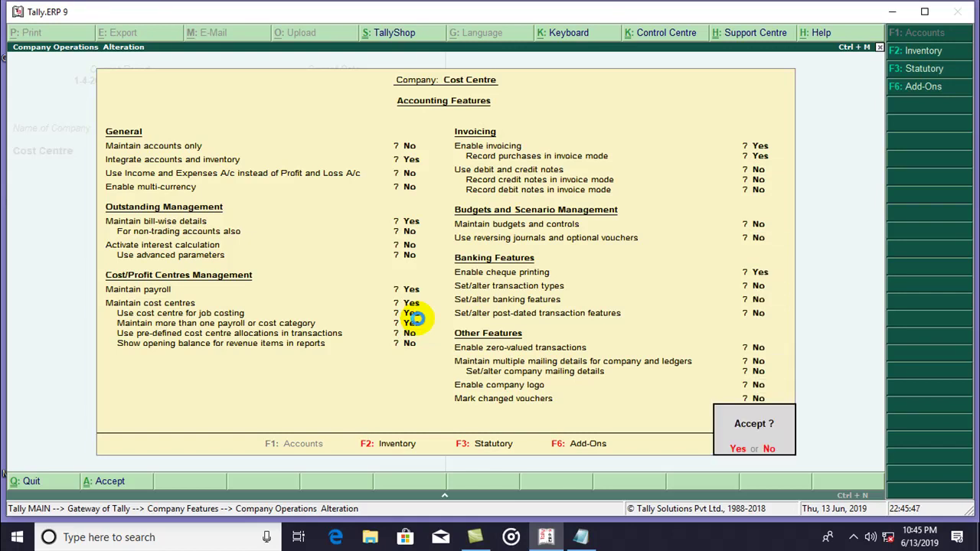
pyautogui.press('Return')
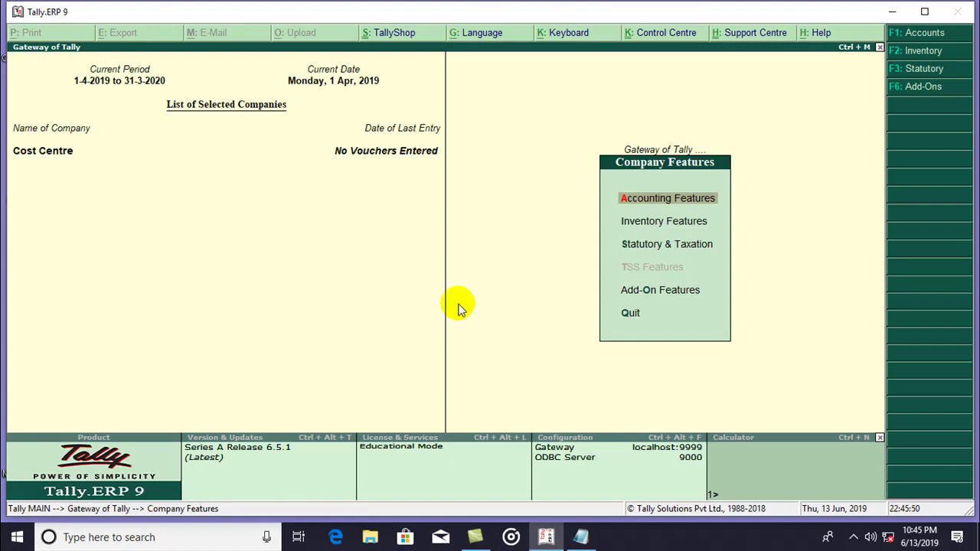
pyautogui.press('Escape')
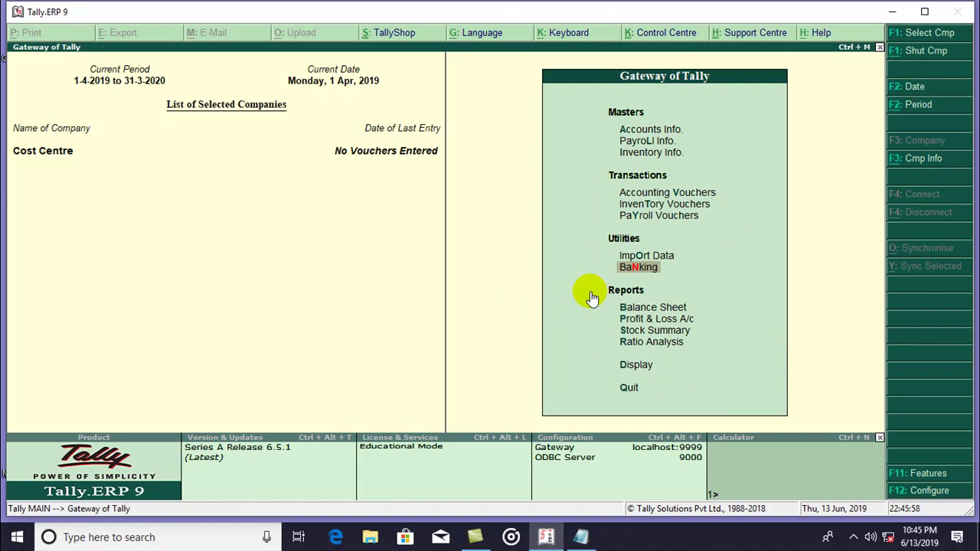
# Step: Open Accounts Info. from the Masters section of the Gateway of Tally
pyautogui.press('Up')
pyautogui.press('Up')
pyautogui.press('Up')
pyautogui.press('Up')
pyautogui.press('Up')
pyautogui.press('Up')
pyautogui.press('Up')
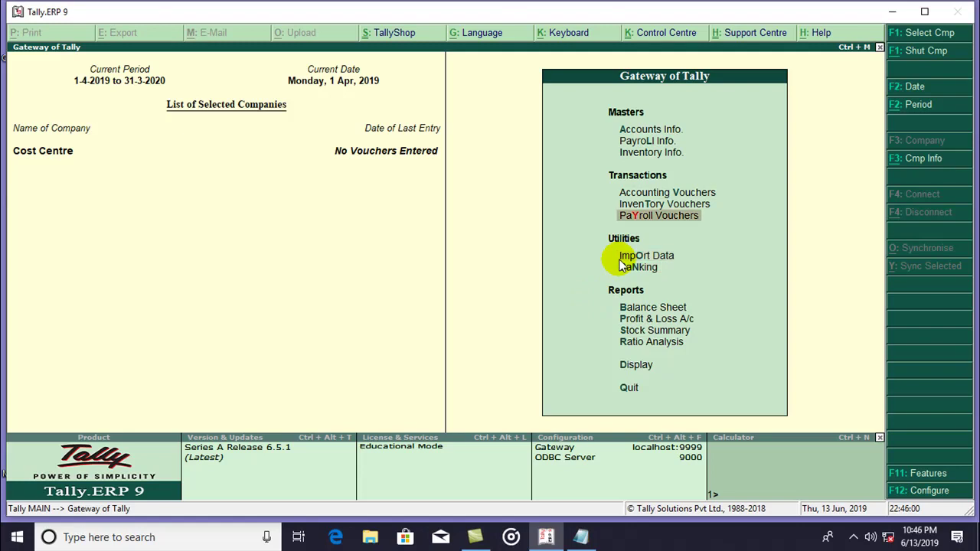
pyautogui.press('Return')
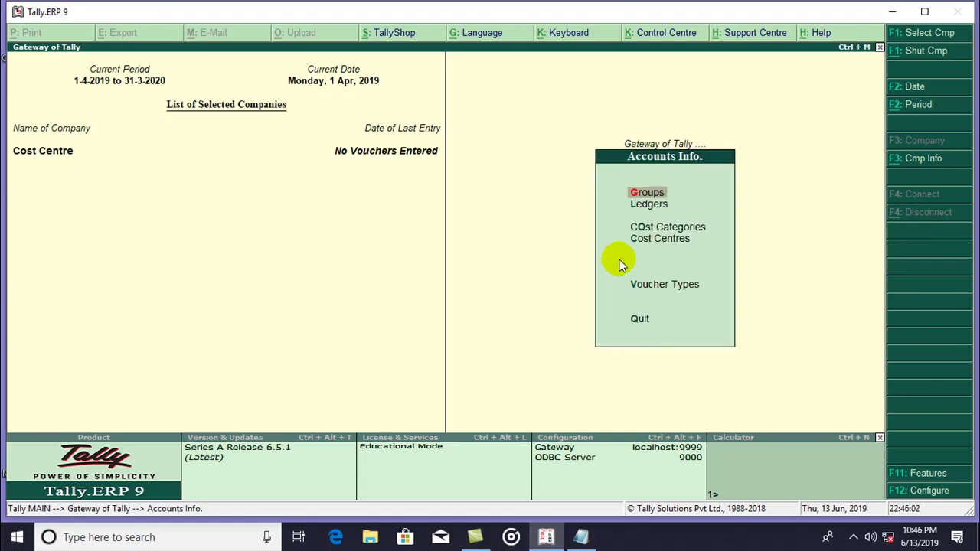